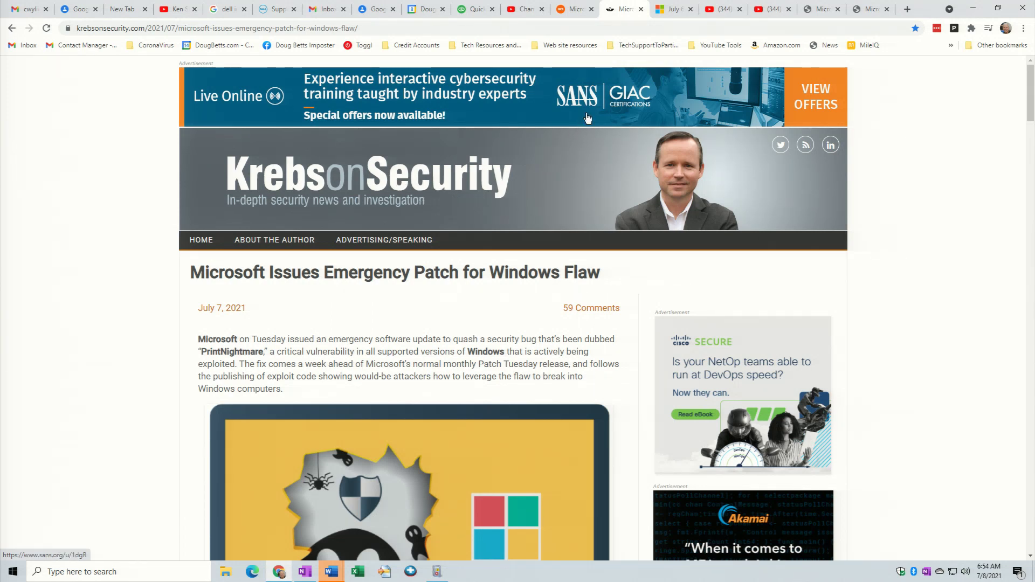
- Highlight the KB5004945 number on the July 6 support page, then go to the ThreatWire video tab
click(675, 15)
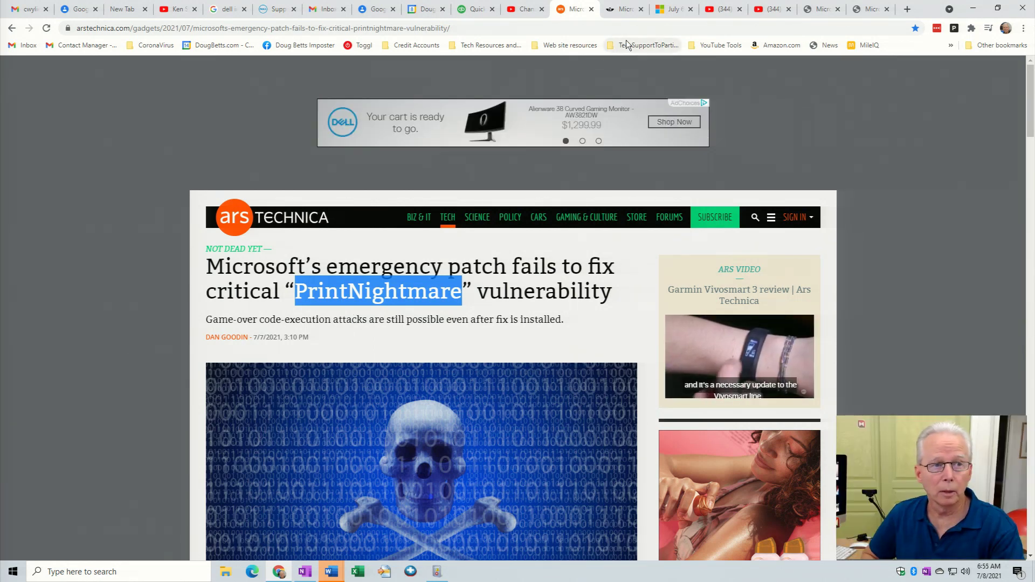
click(675, 10)
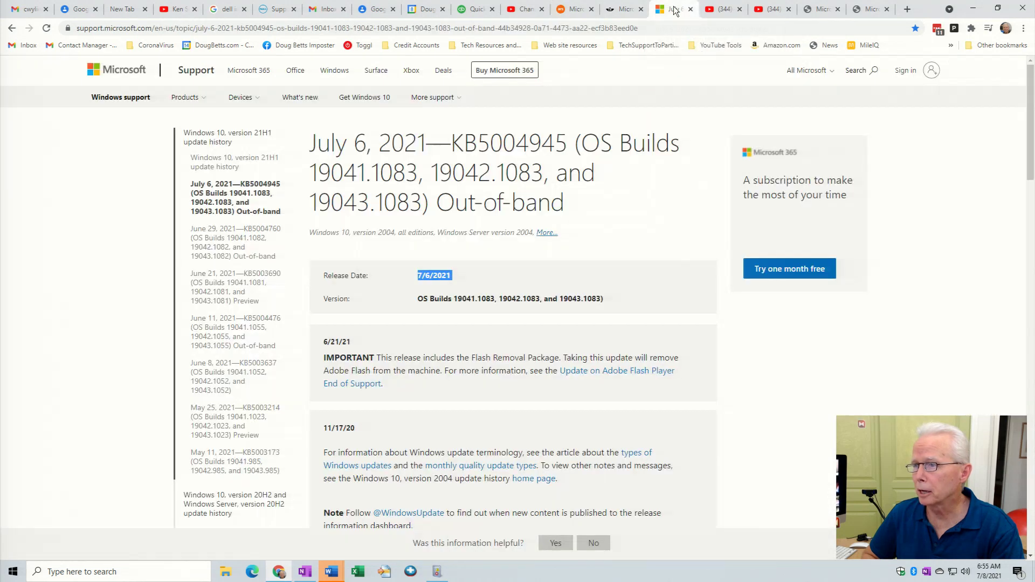
triple_click(482, 144)
double_click(482, 143)
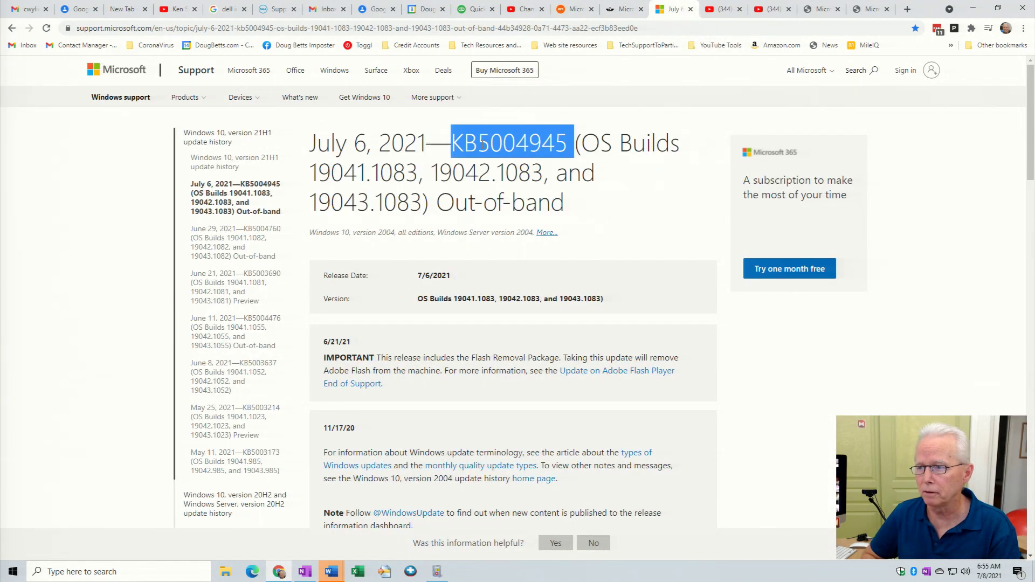
click(724, 9)
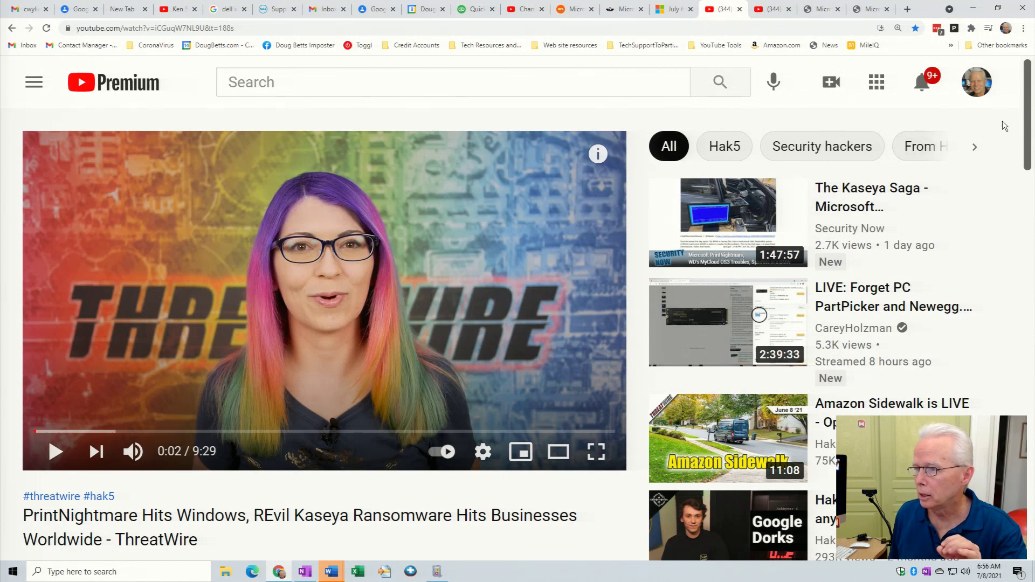
- Move from the ThreatWire video copies to the Update Catalog results for kb5004945 x64
mouse_move(790, 223)
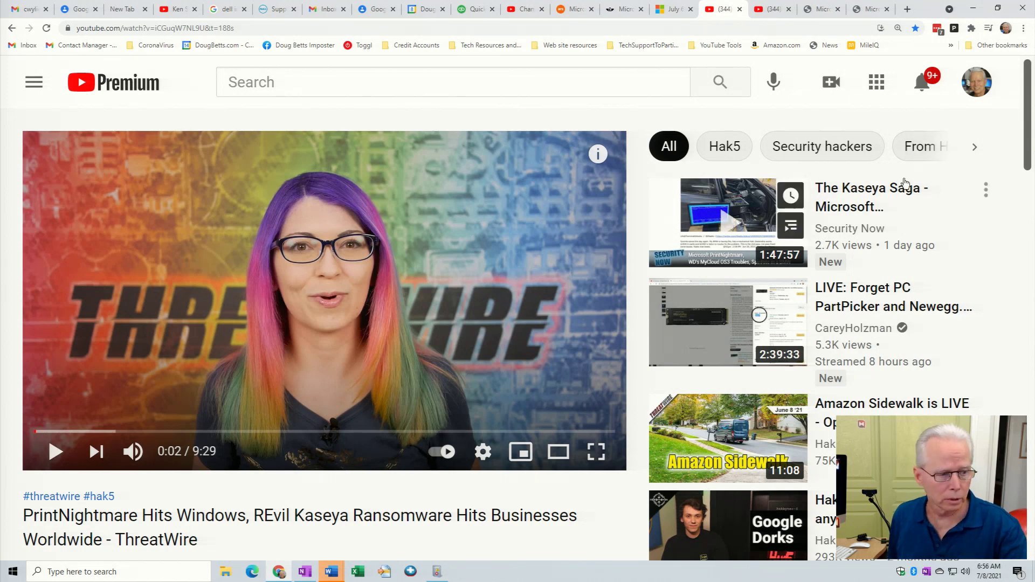
click(757, 14)
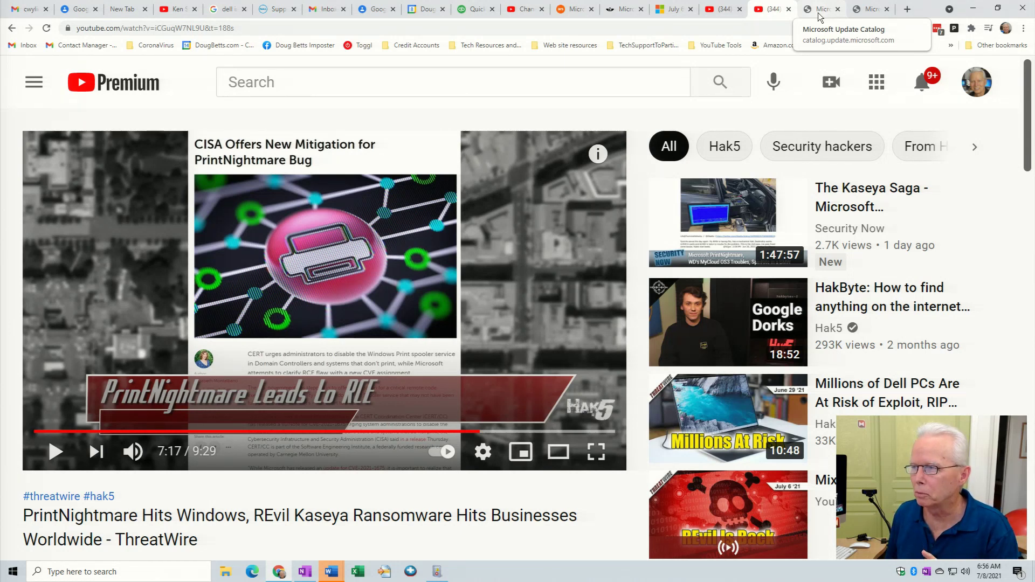
click(819, 16)
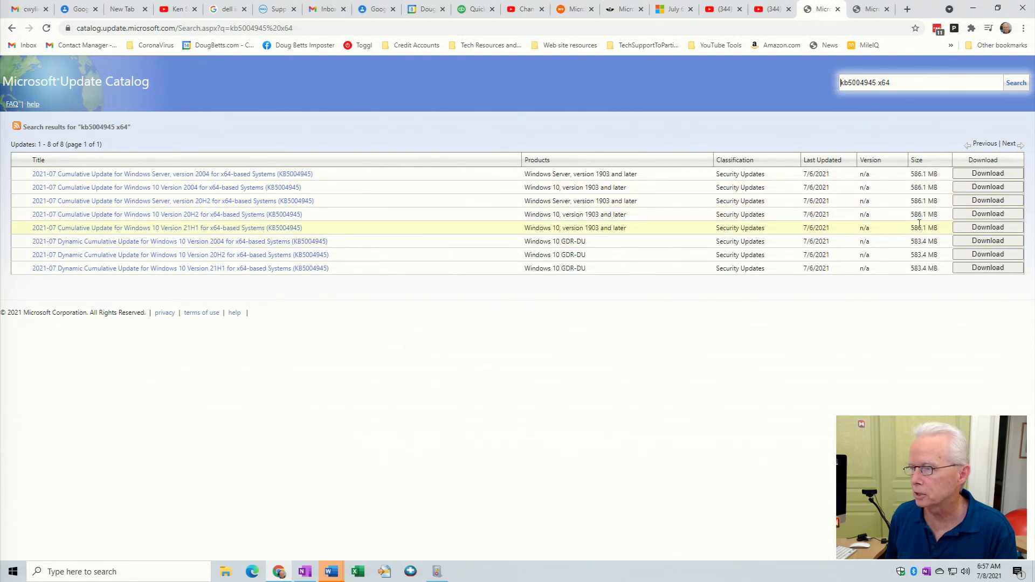
- Check the June kb5004760 catalog results, then return to the kb5004945 x64 listing
click(872, 9)
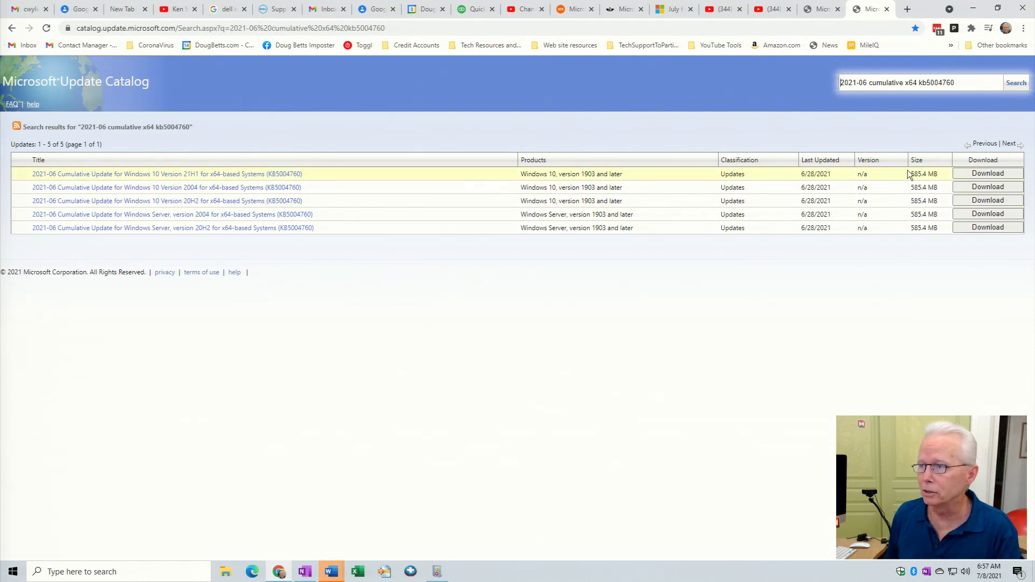
click(824, 10)
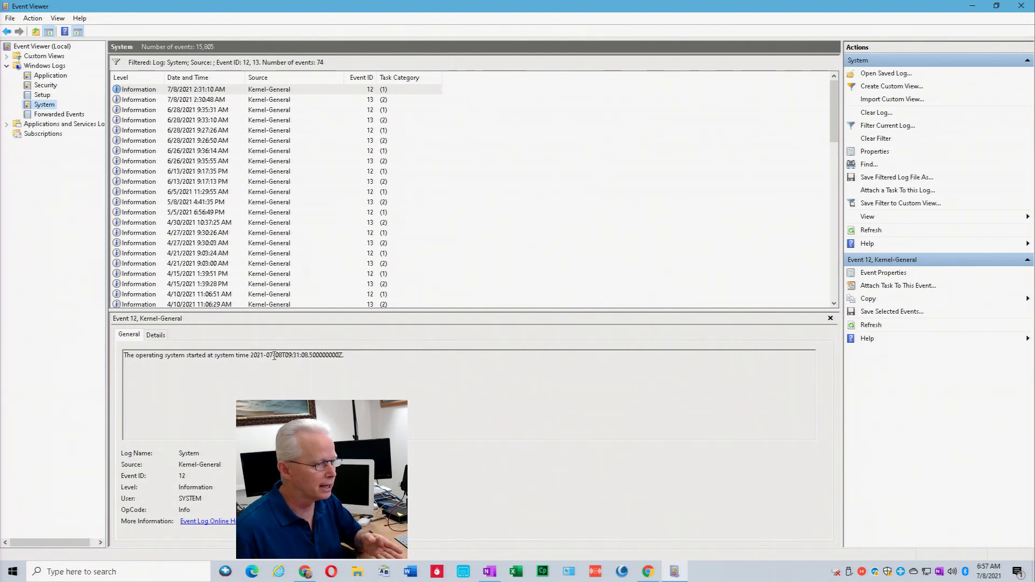
- Open the Setup log and highlight the July 8 message that KB5004945 changed to Installed
click(46, 95)
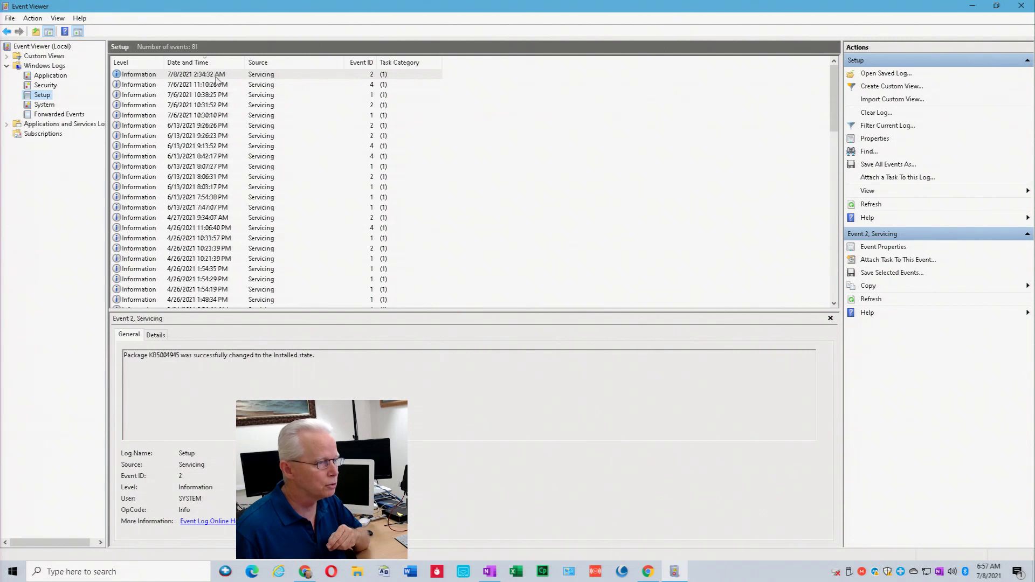
triple_click(158, 354)
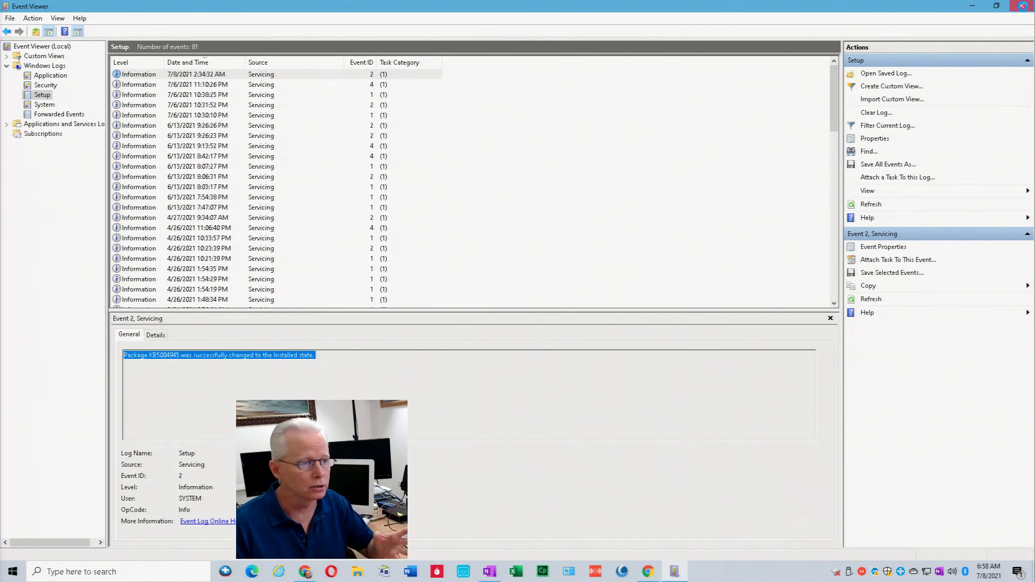
- Close Event Viewer and search Start for 'update' to open Windows Update settings
click(1023, 6)
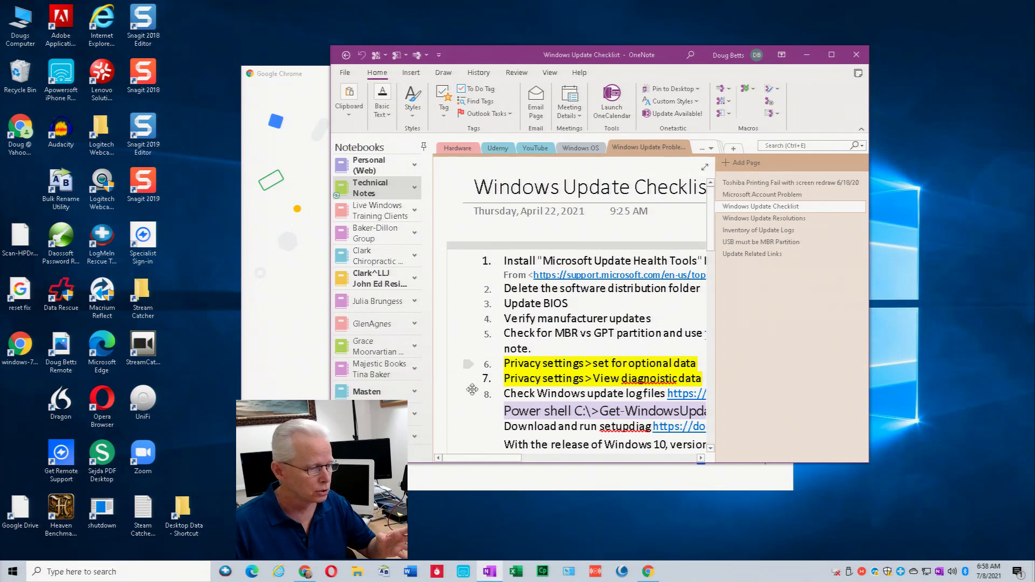
key(super)
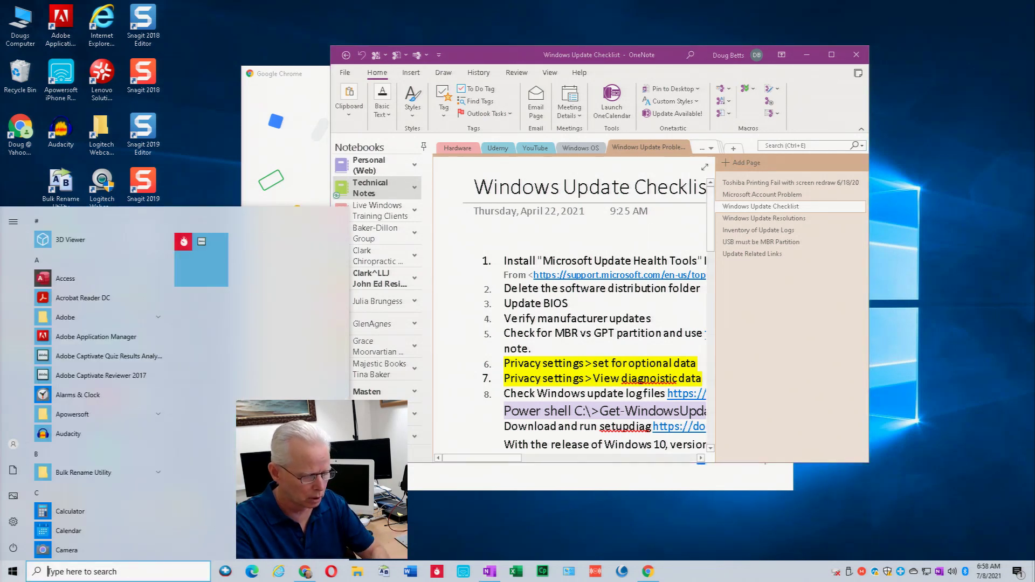
text(update sd)
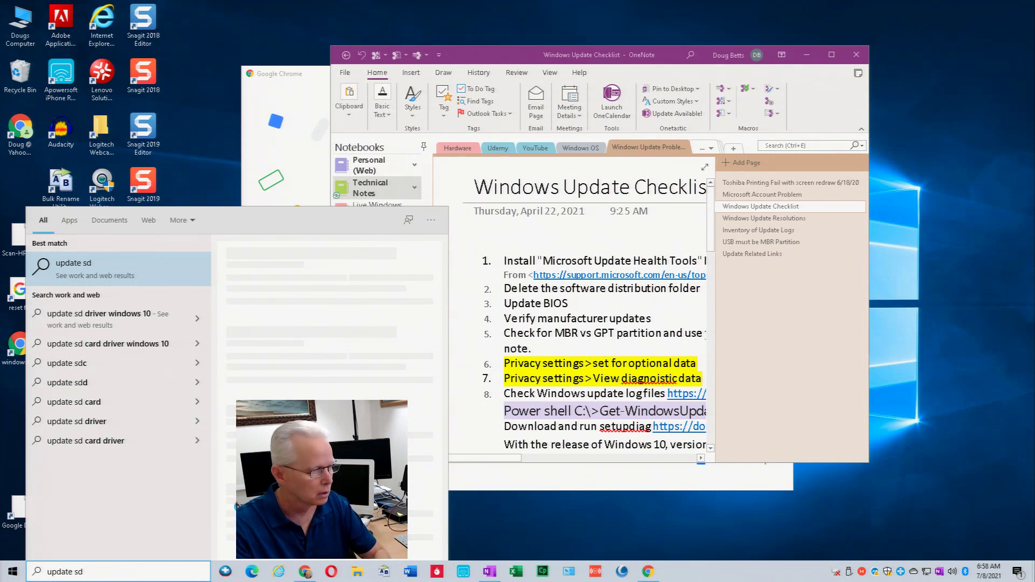
key(BackSpace)
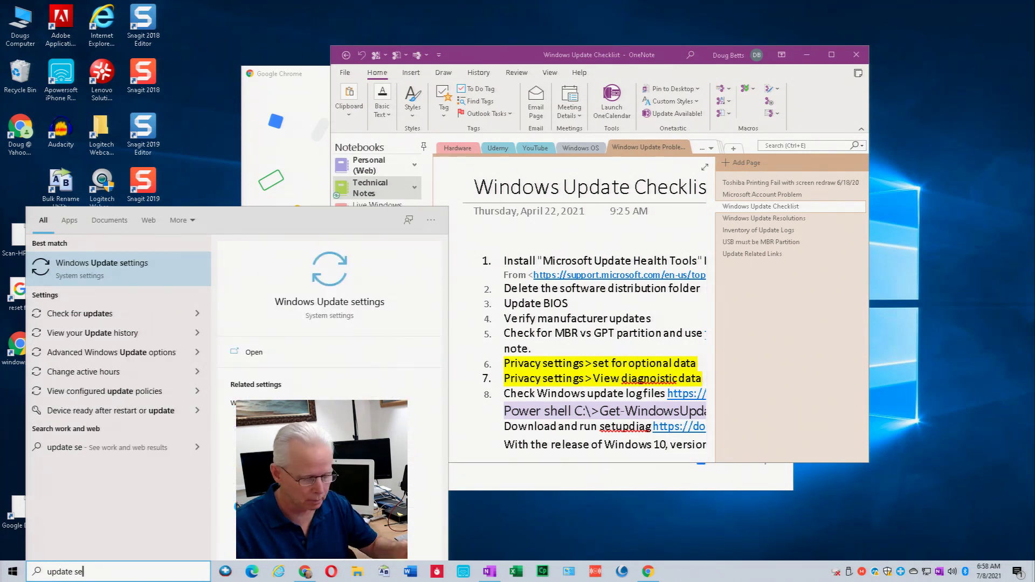
key(Return)
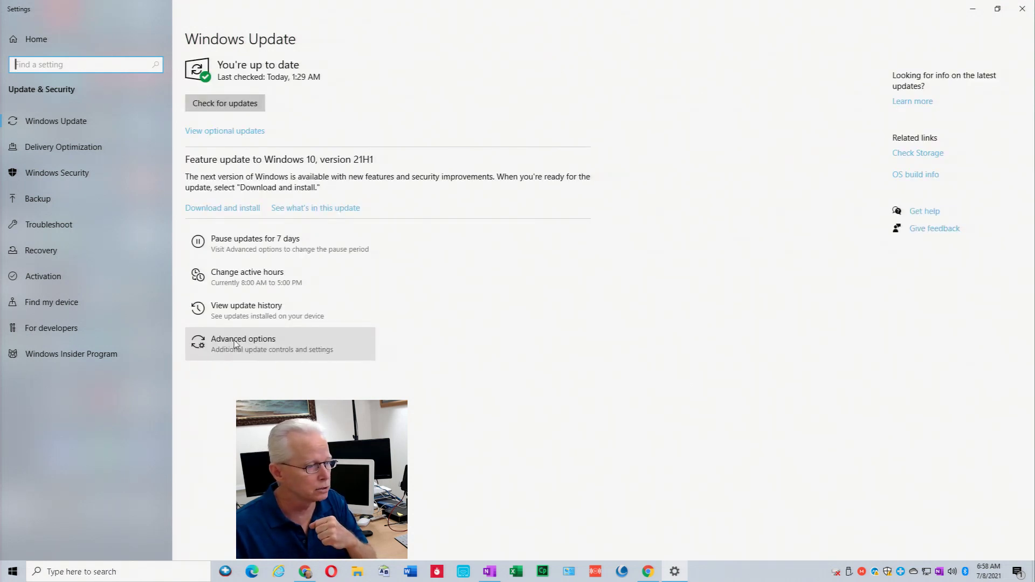
- Check the update history for KB5004945 (installed 7/8/2021), then open Installed Updates
click(249, 315)
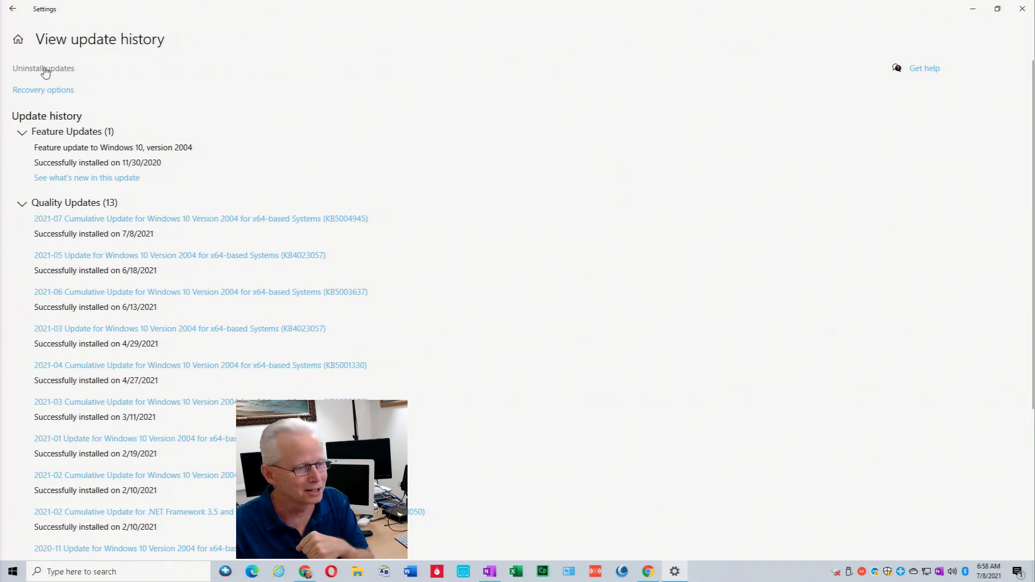
click(46, 72)
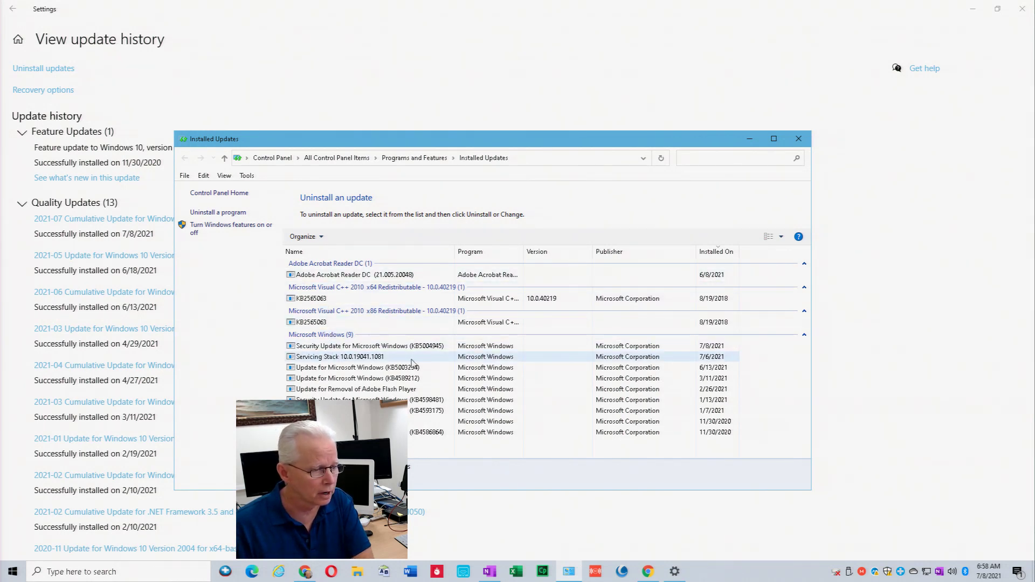
- Uninstall the KB5004945 security update and confirm its removal
click(439, 348)
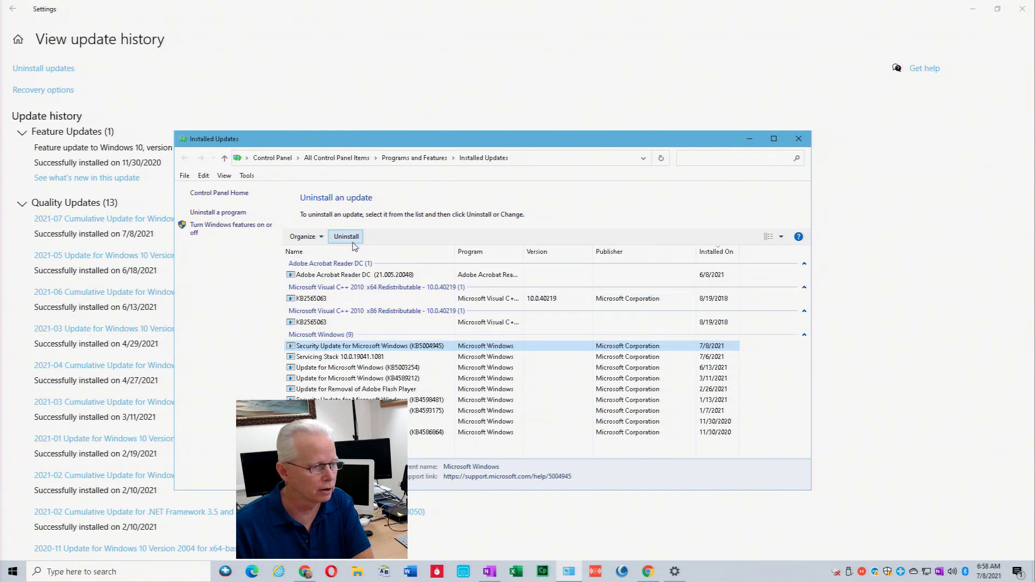
click(354, 242)
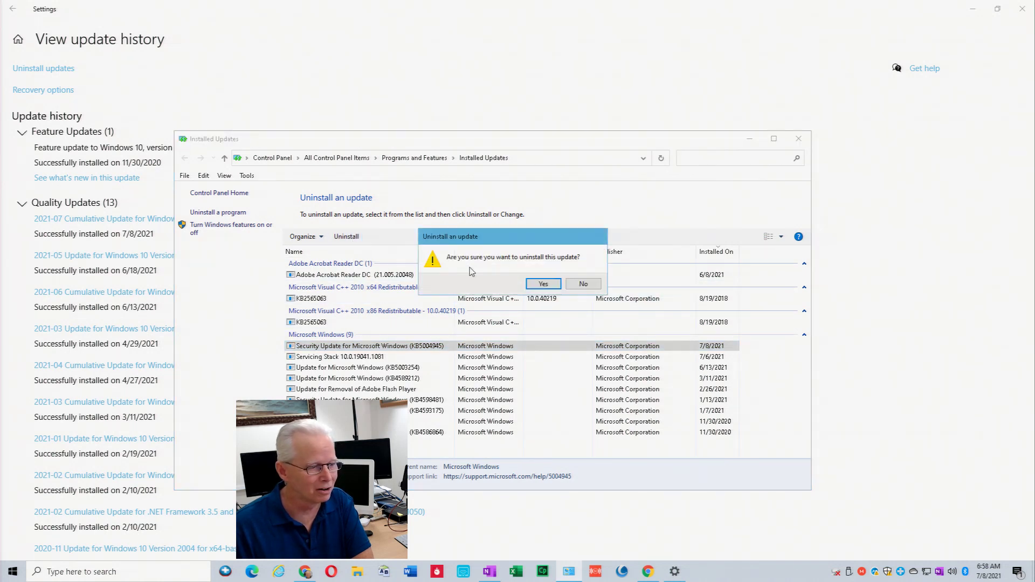
click(543, 284)
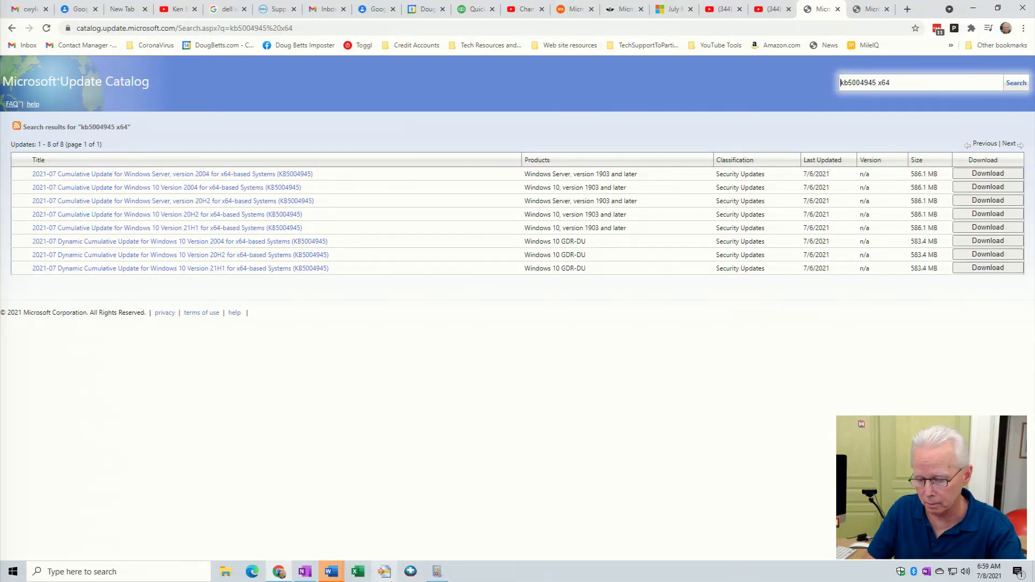
- Launch services.msc from the Run box after clearing the mistyped 'wer'
key(super+r)
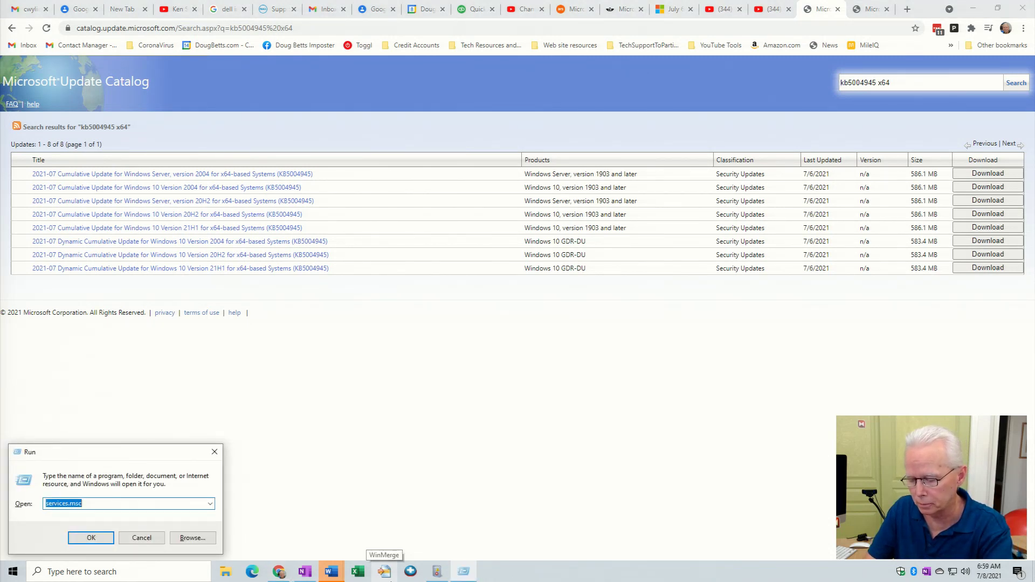
text(wer)
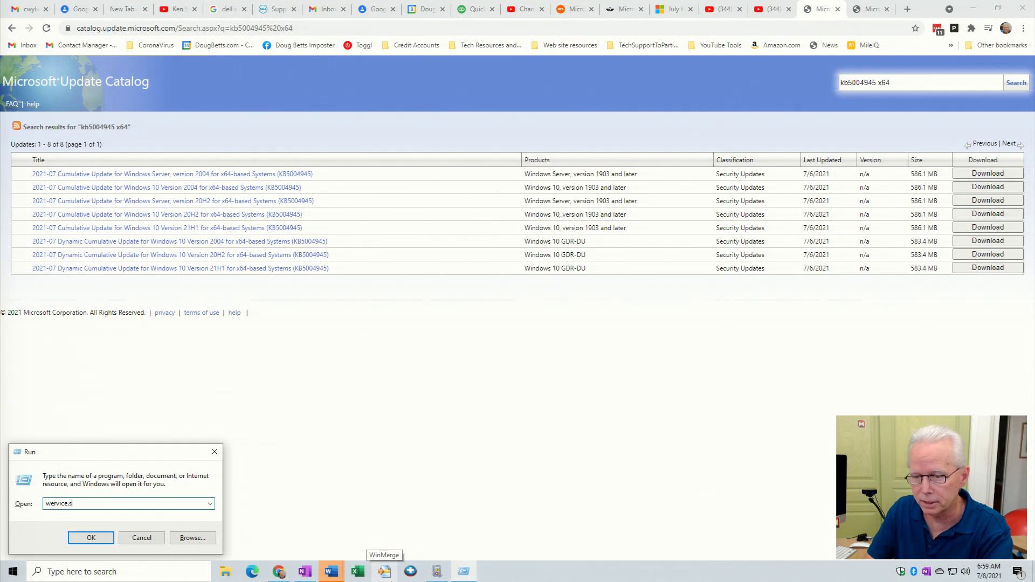
key(BackSpace)
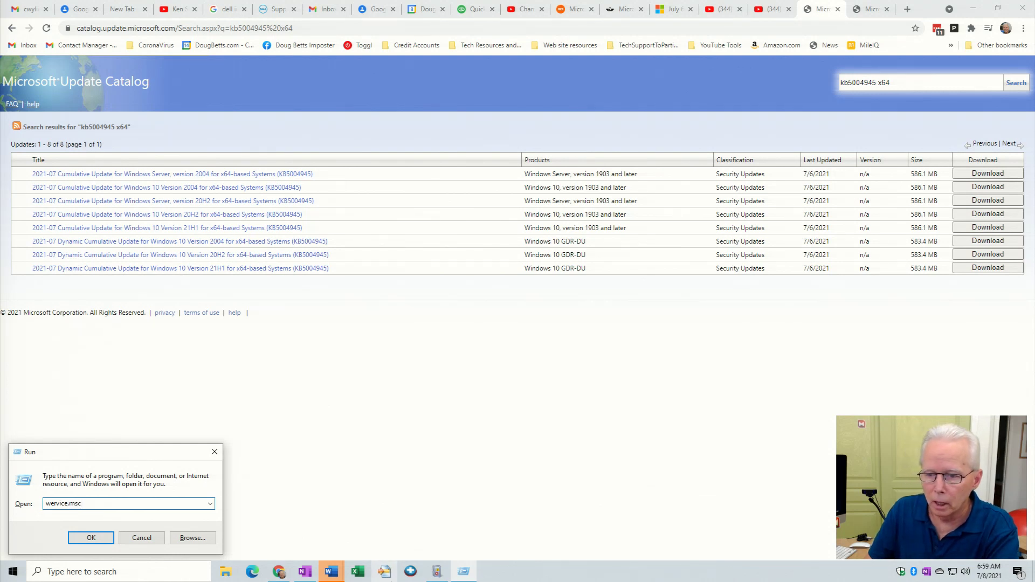
key(BackSpace)
key(BackSpace)
key(BackSpace)
key(BackSpace)
key(BackSpace)
key(BackSpace)
key(BackSpace)
key(BackSpace)
key(BackSpace)
key(BackSpace)
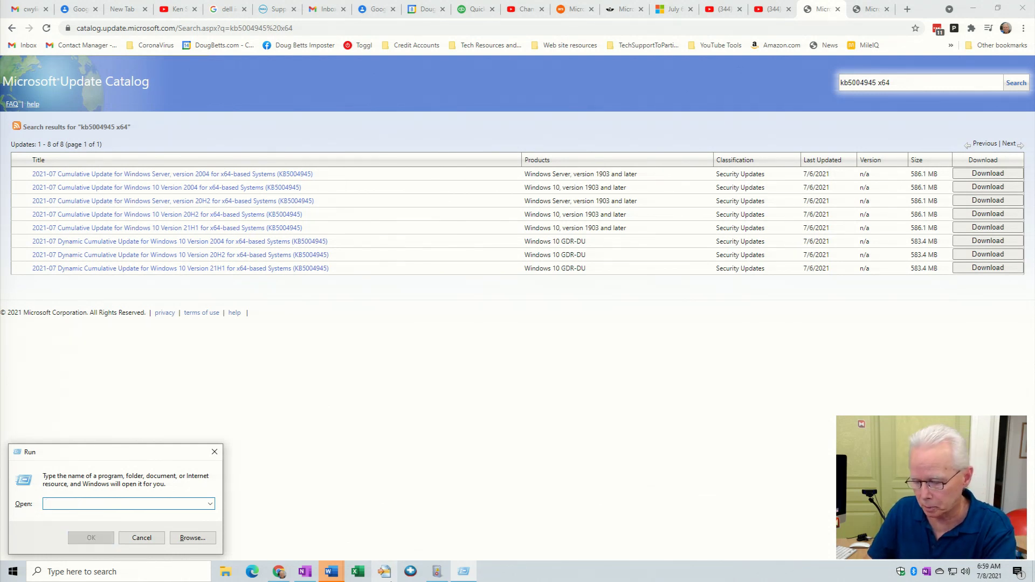
text(services.)
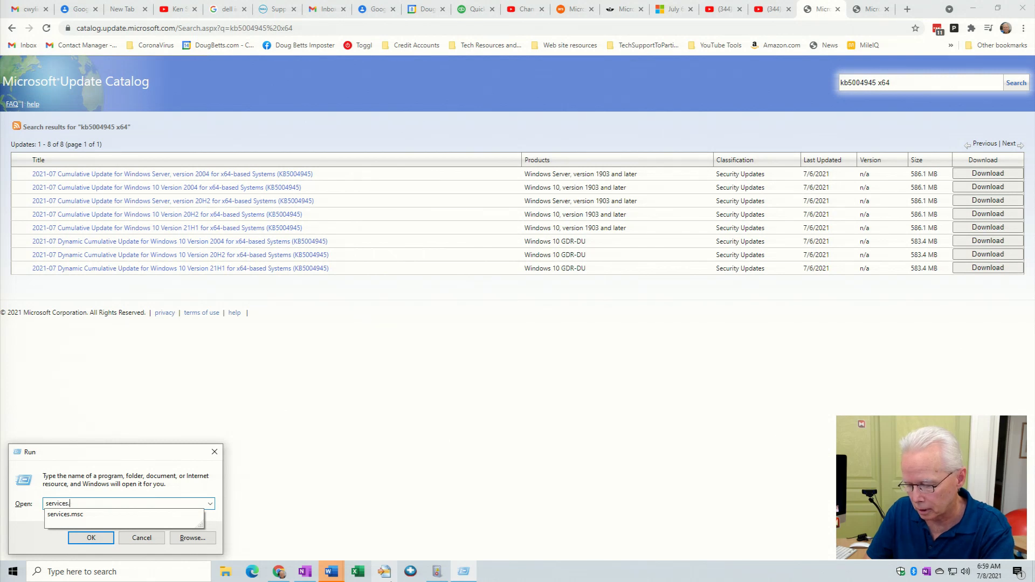
text(msc)
key(Return)
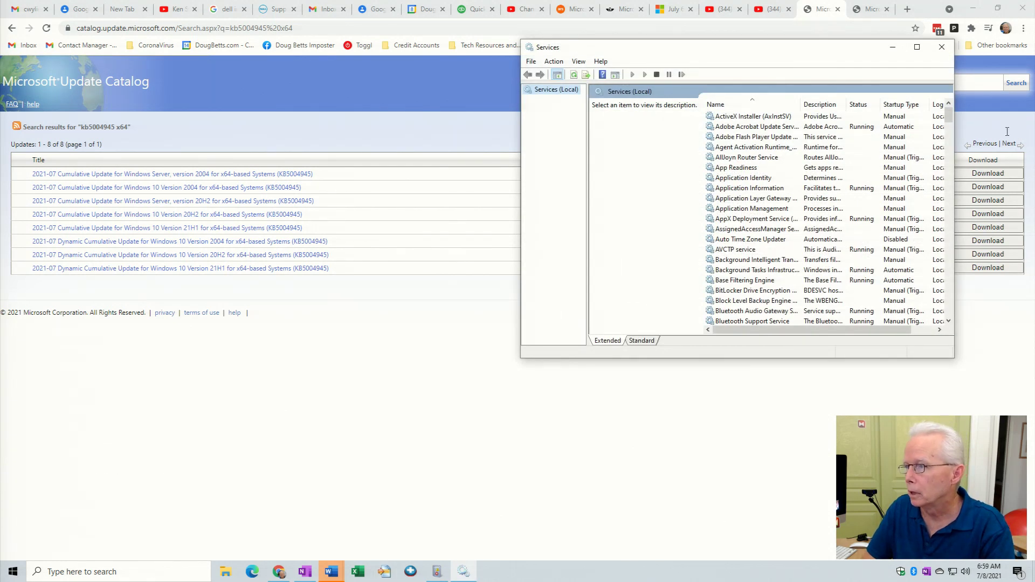
- Maximize Services, find Print Spooler by typing 'print', and stop the service
click(916, 47)
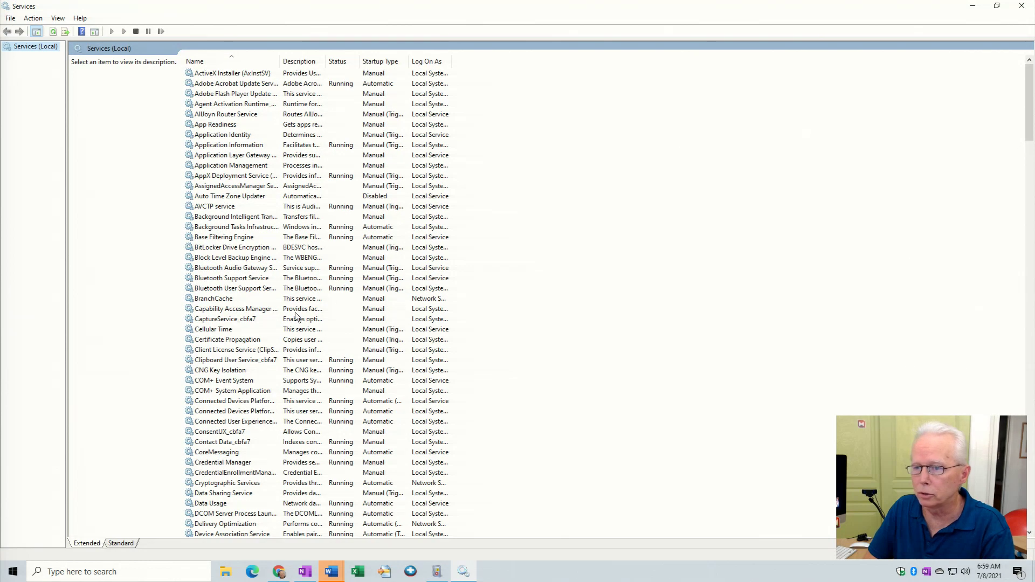
click(255, 309)
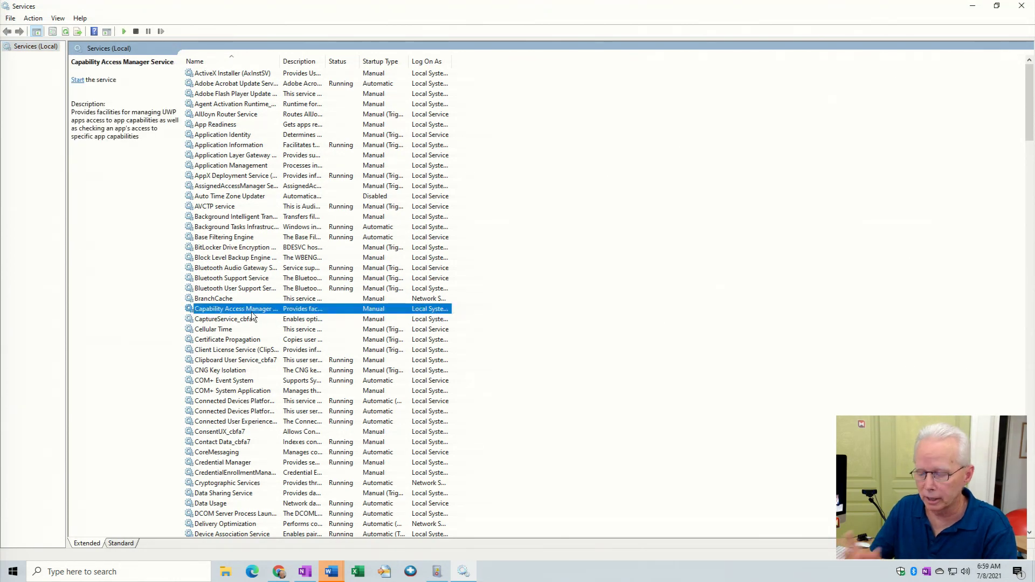
text(print)
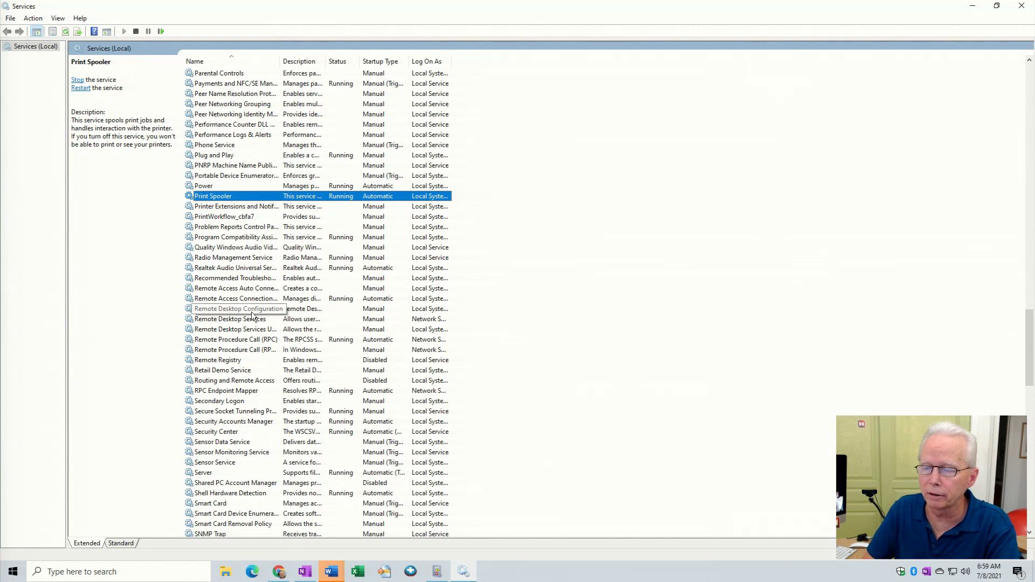
right_click(226, 203)
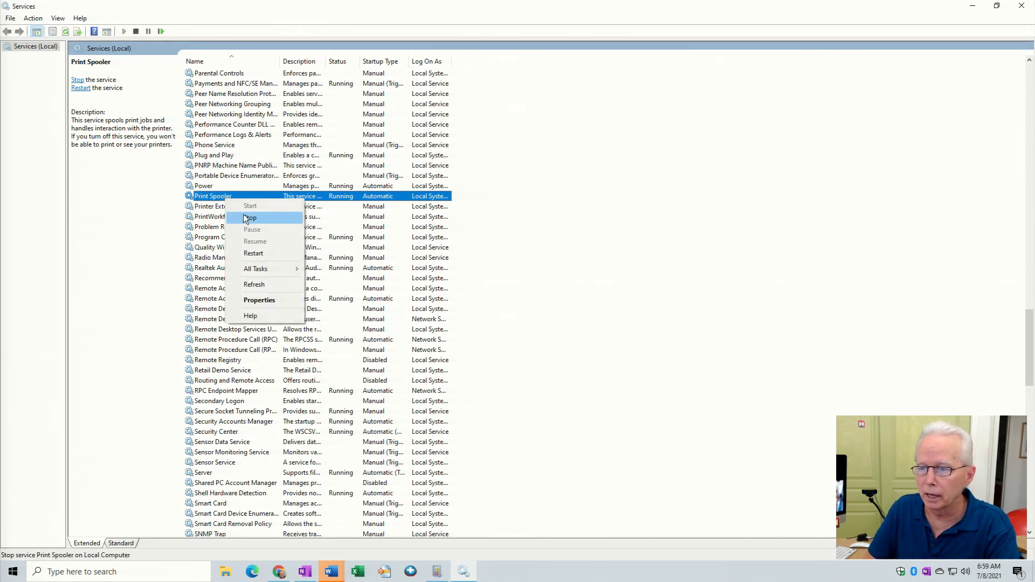
click(248, 219)
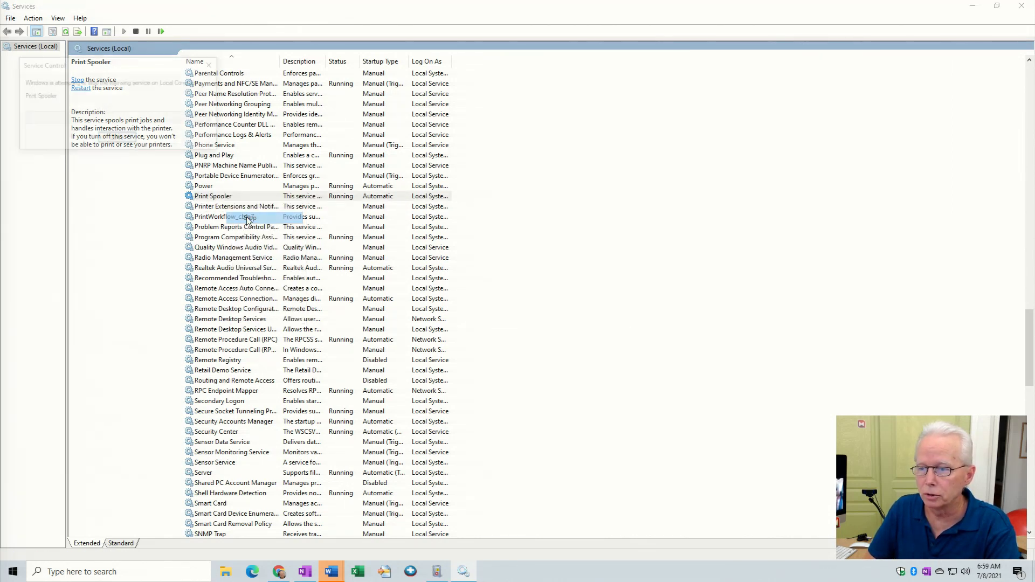
- Set Print Spooler's startup type to Disabled in its Properties and apply
right_click(201, 198)
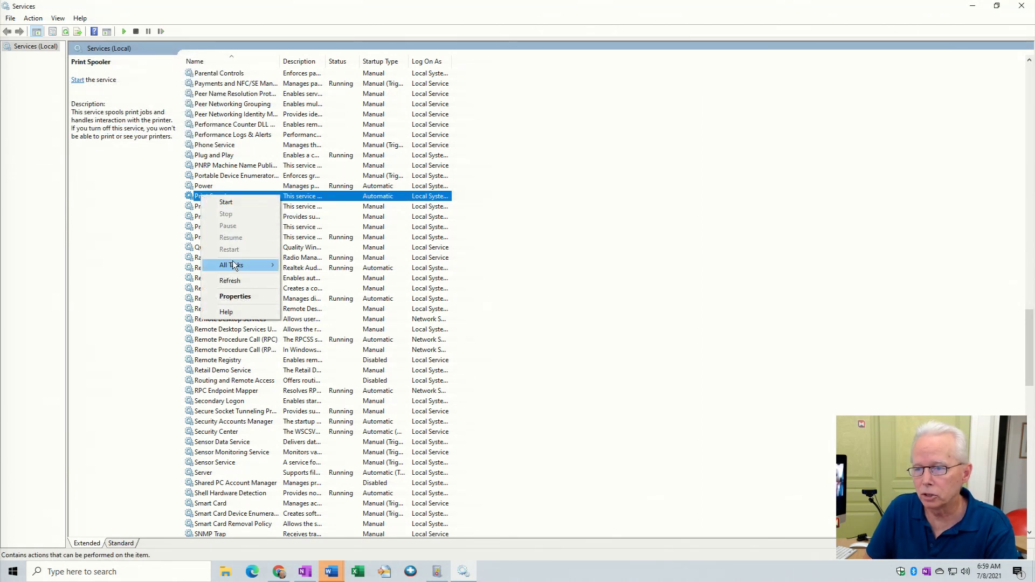
click(242, 296)
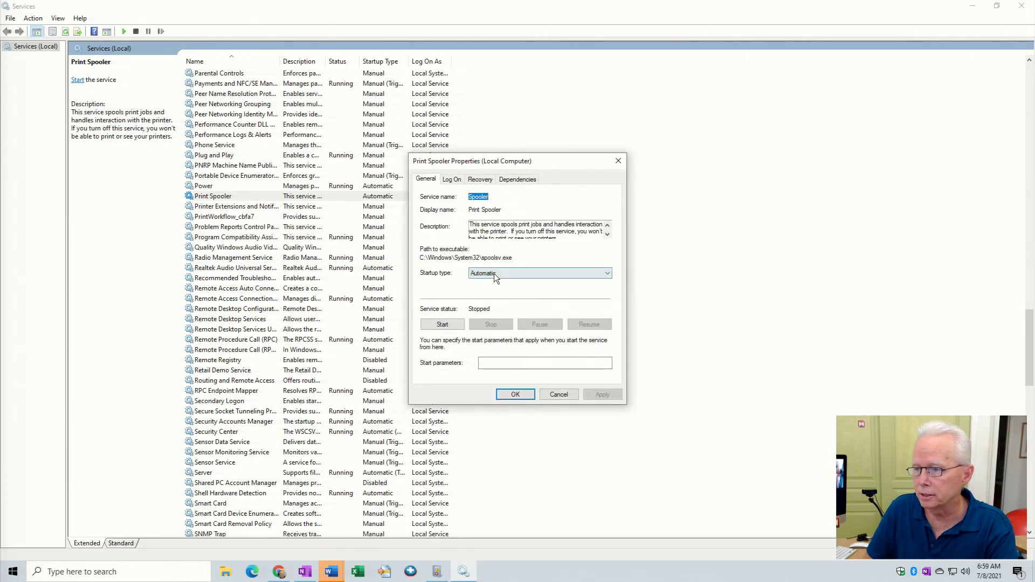
click(479, 273)
click(497, 305)
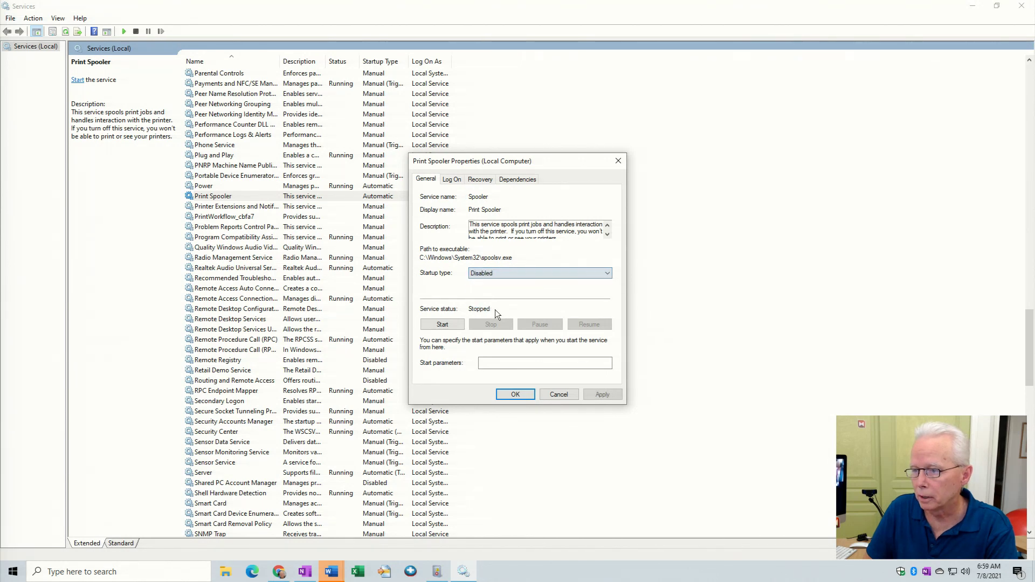
click(516, 397)
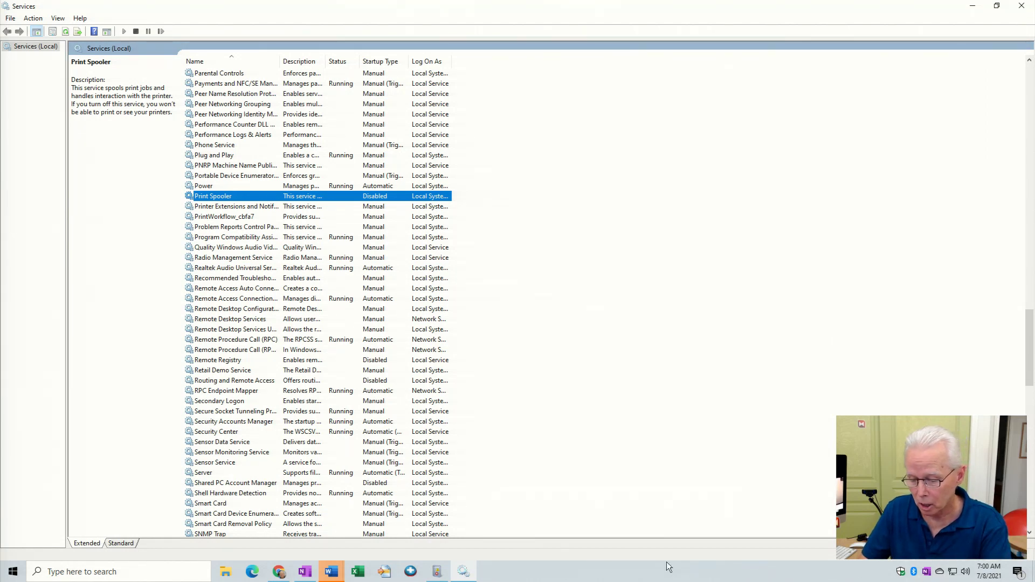
- Open Windows Update via 'update setting' search and pause updates until Saturday, July 10, 2021
key(super)
text(update )
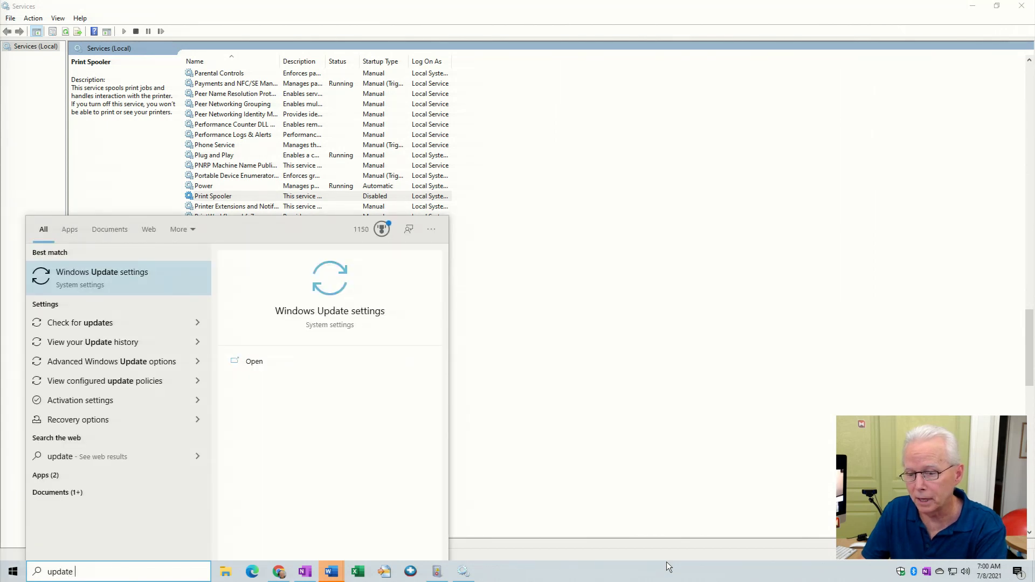
text(setting)
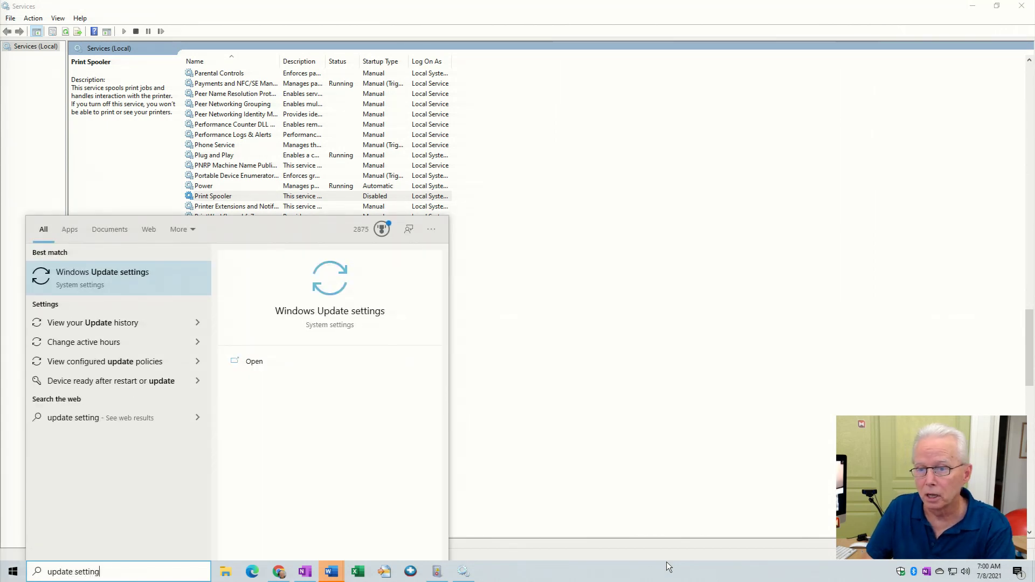
key(Return)
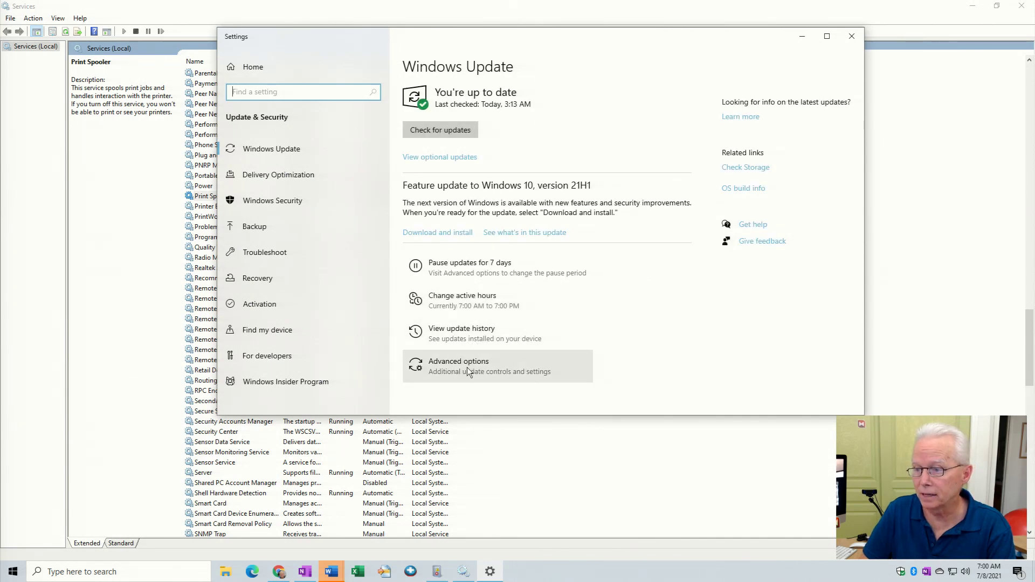
click(468, 372)
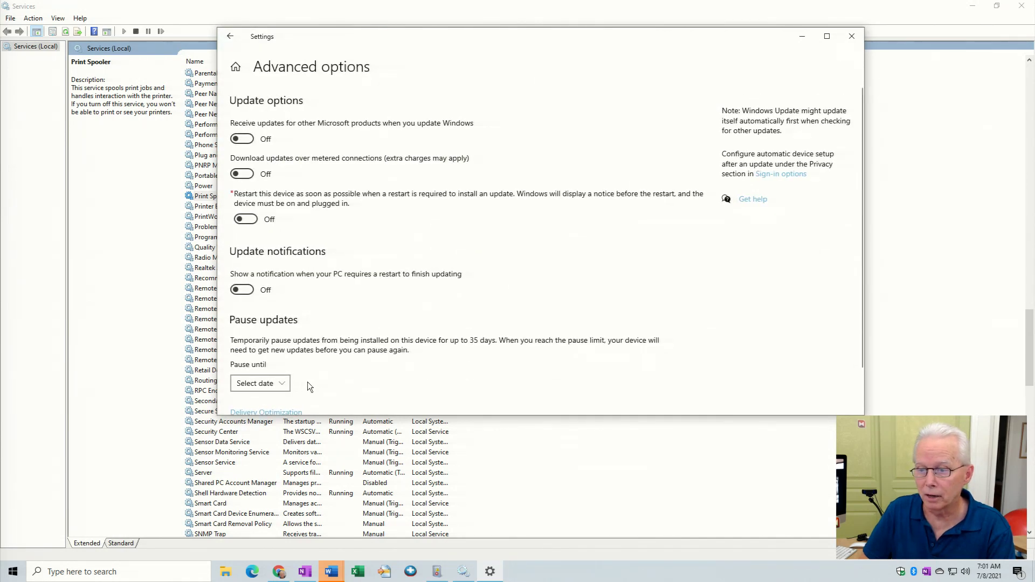
click(285, 386)
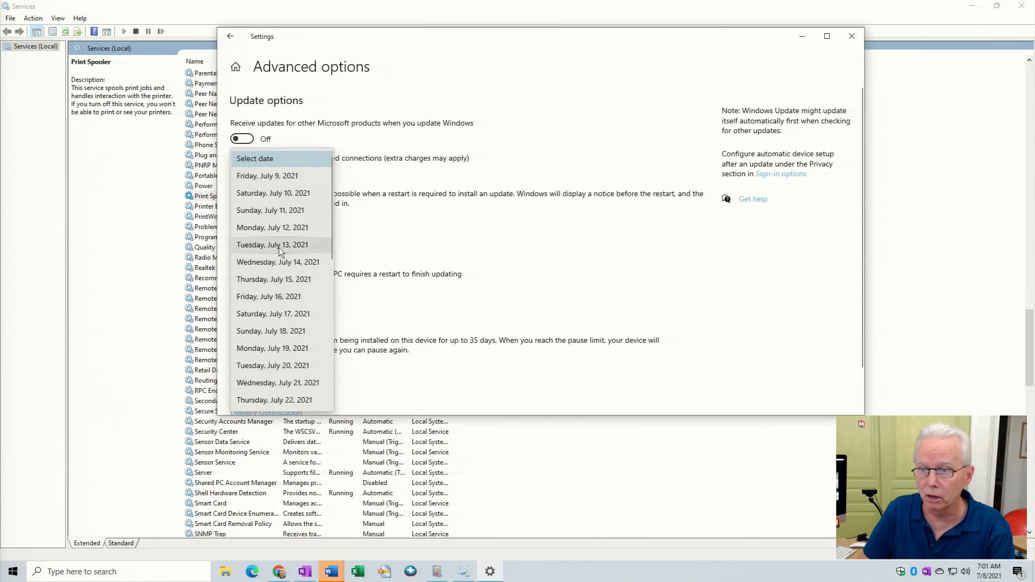
click(268, 193)
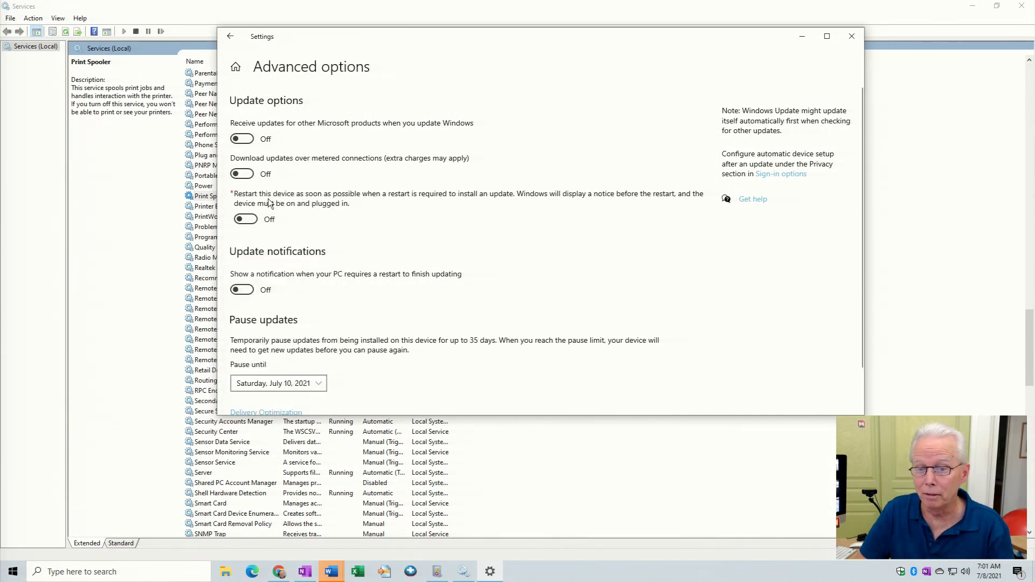